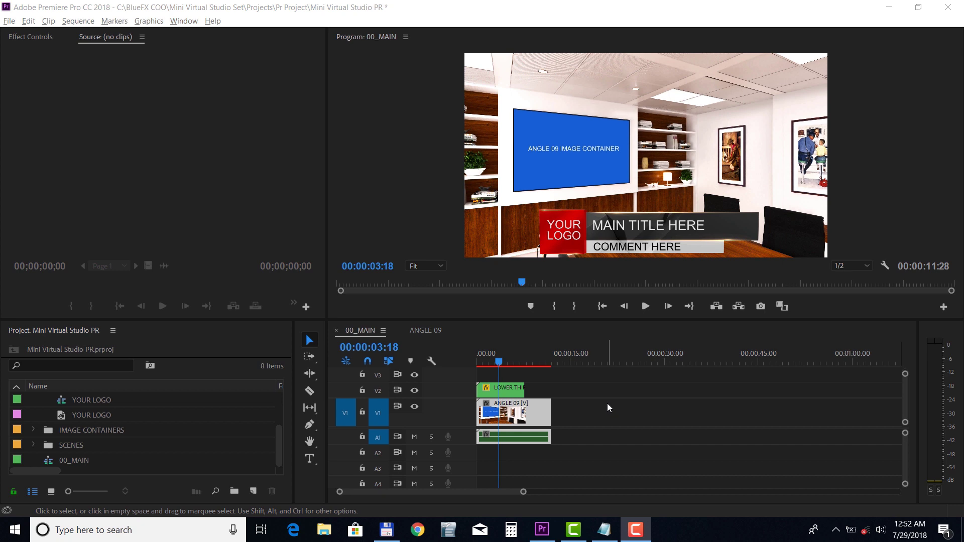
- Extend every ANGLE 09 layer by about seven seconds and lengthen its 00_MAIN clip to about 16 seconds
double_click(540, 405)
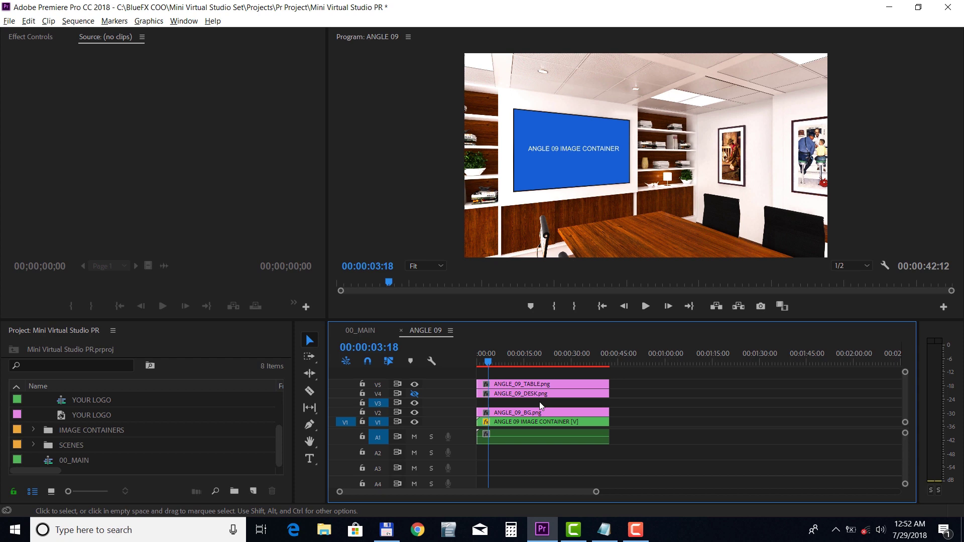
key(ctrl+a)
drag(608, 384, 637, 385)
click(377, 331)
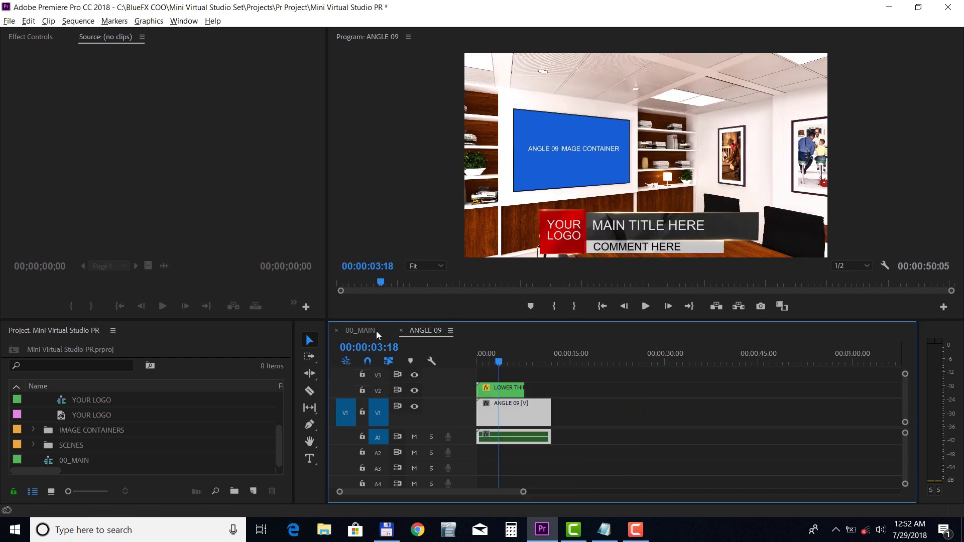
drag(550, 404, 579, 401)
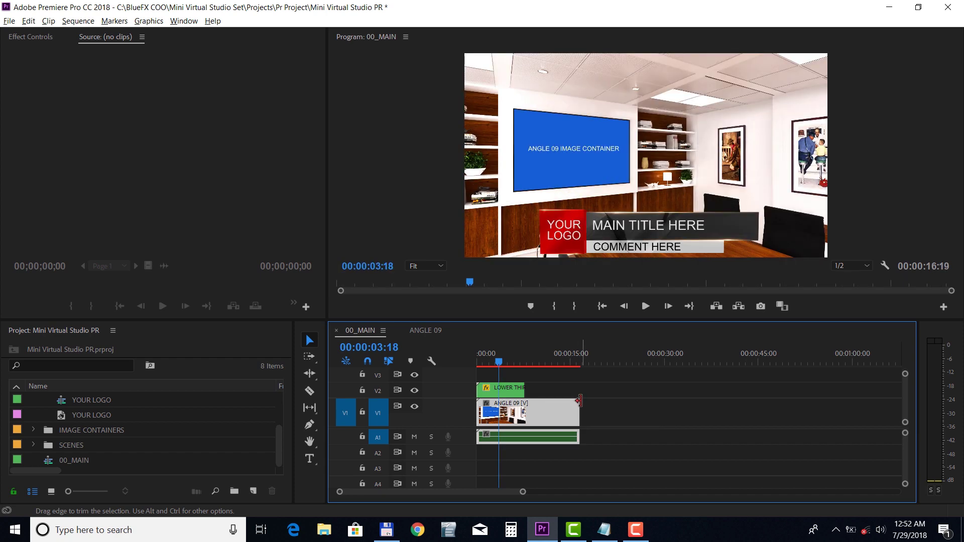
- In ANGLE 09, turn on the V4 desk layer and turn off the V5 table-and-chairs layer
click(428, 335)
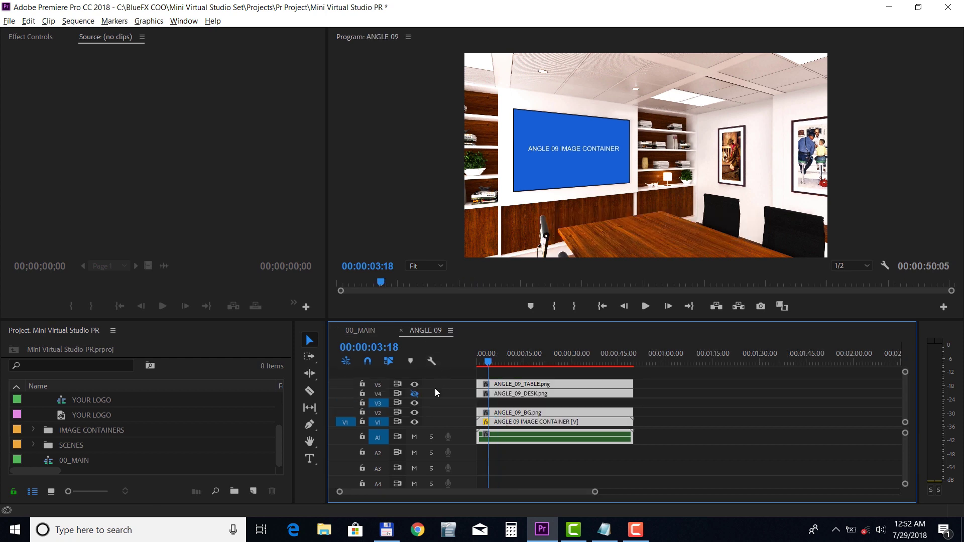
click(415, 394)
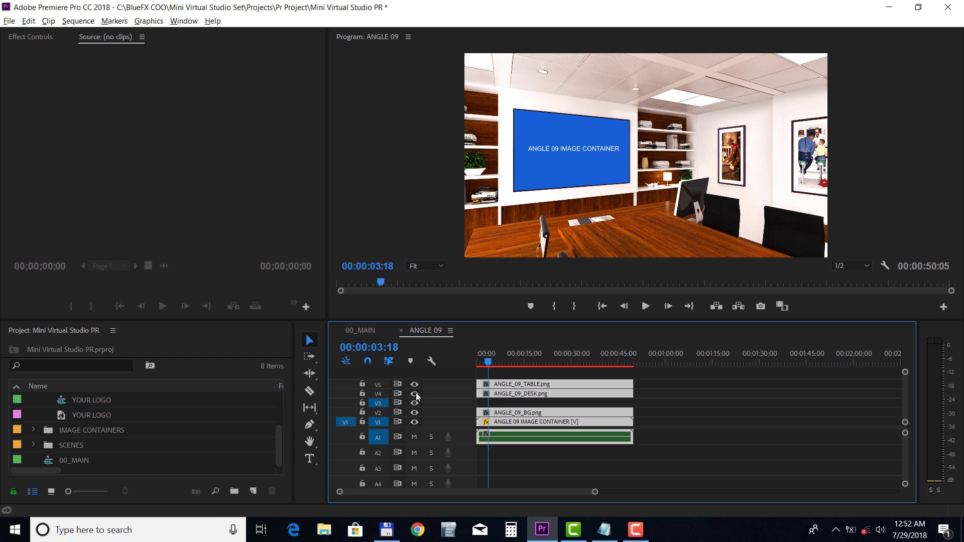
click(415, 385)
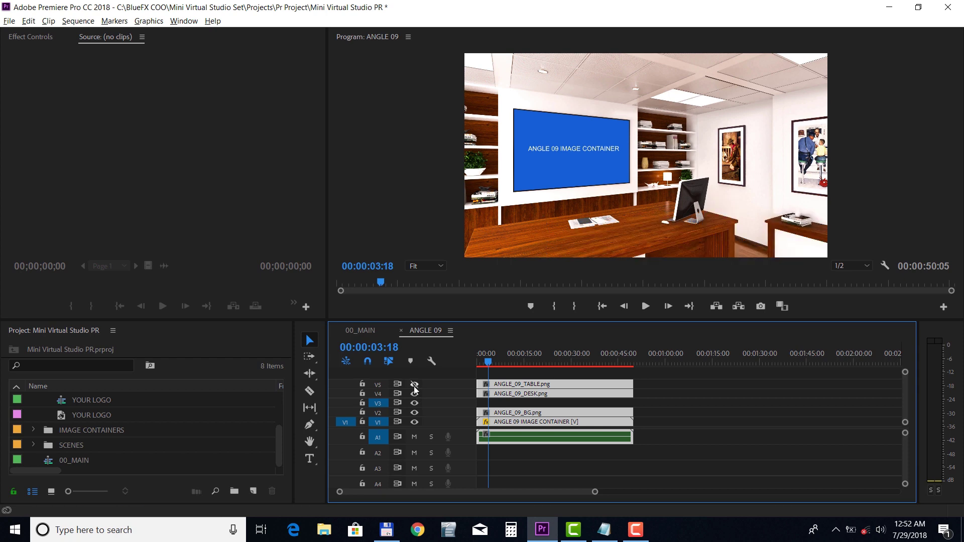
click(414, 385)
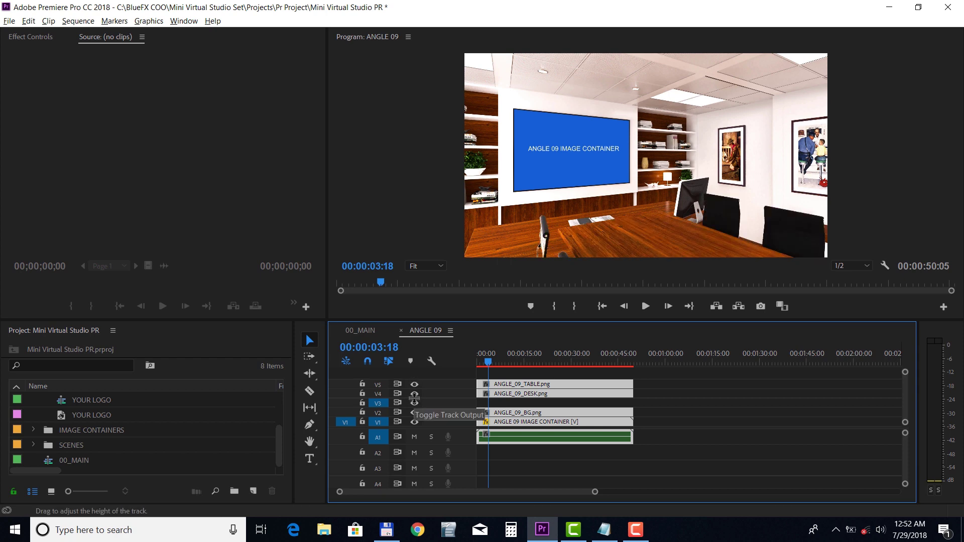
click(415, 397)
click(415, 396)
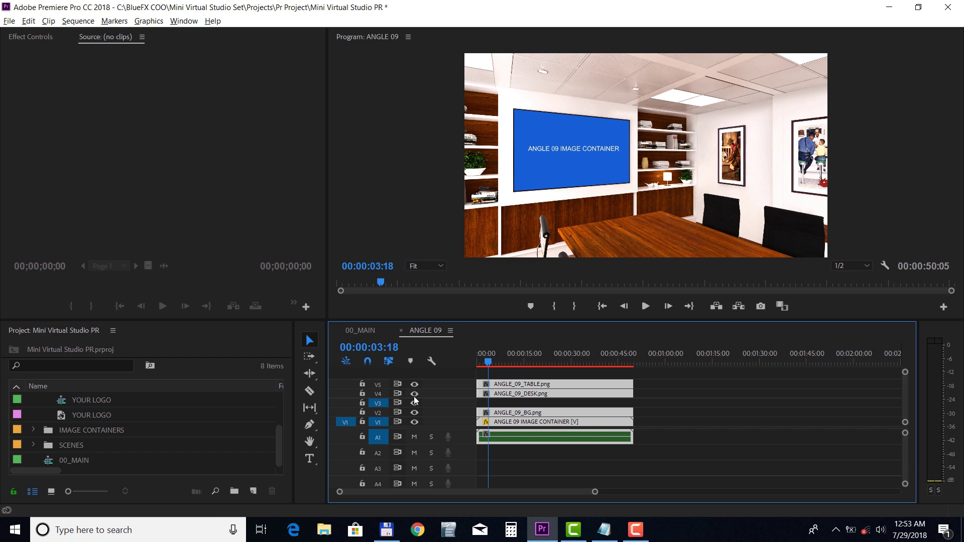
click(414, 385)
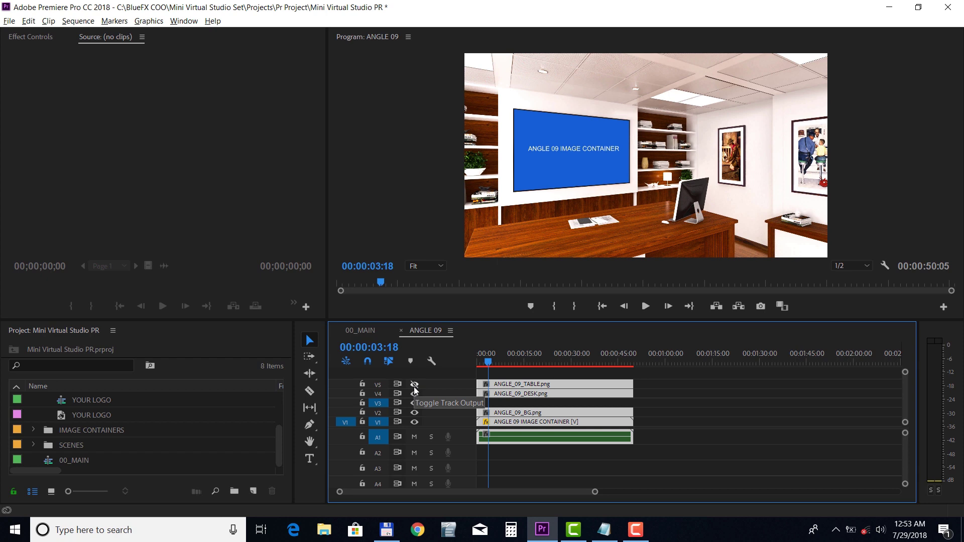
- Import background city, new logo and SHOT_01 from the Demo Files folder
click(10, 22)
click(85, 324)
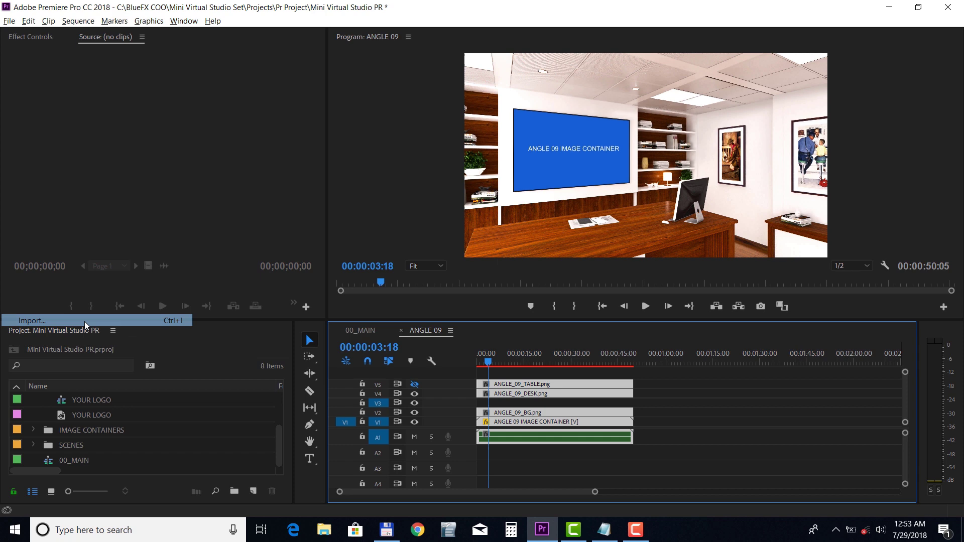
click(199, 213)
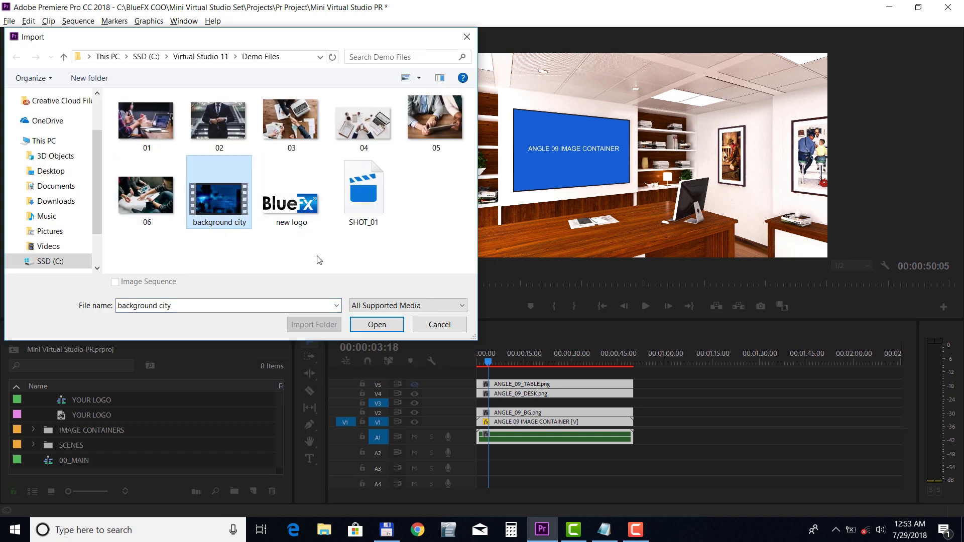
shift+click(363, 211)
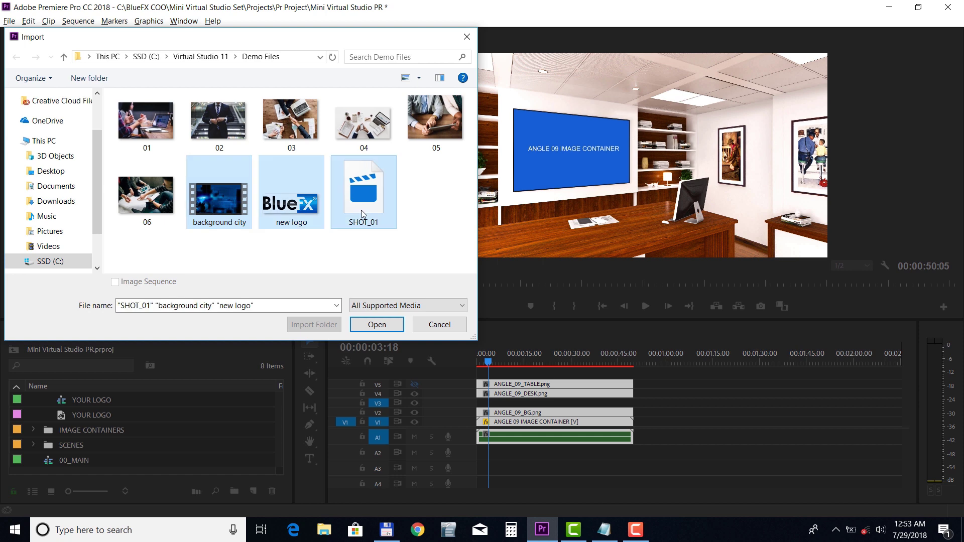
click(373, 323)
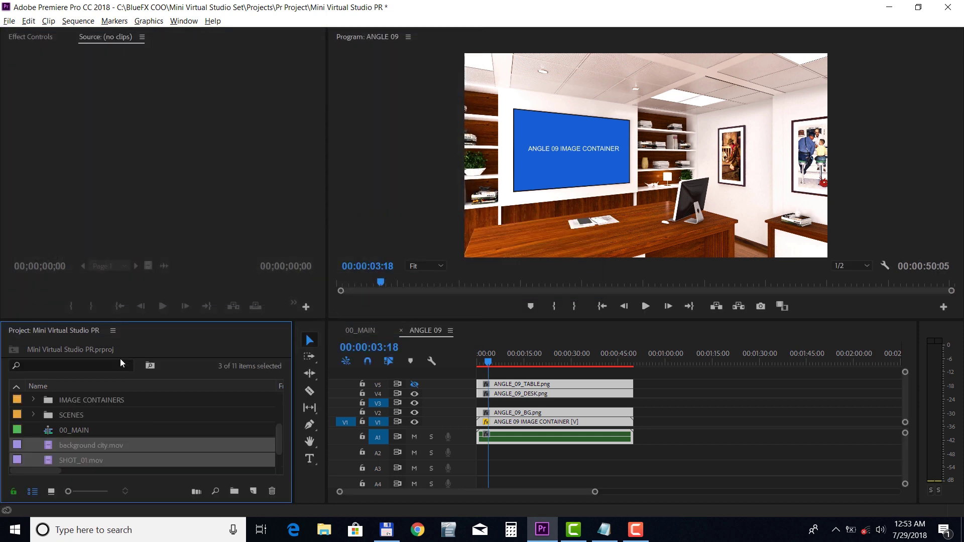
- Preview SHOT_01.mov and place it on track V3 of the ANGLE 09 sequence
click(83, 428)
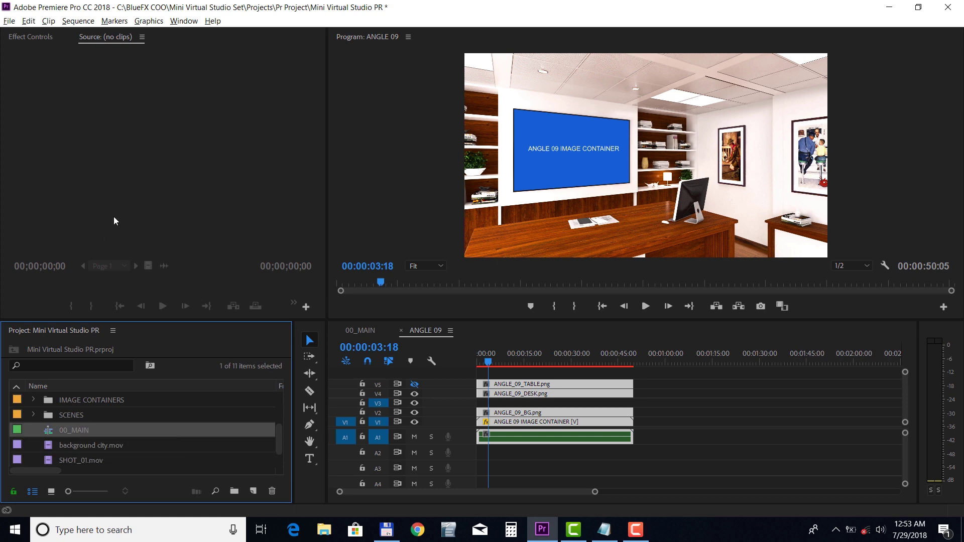
double_click(98, 460)
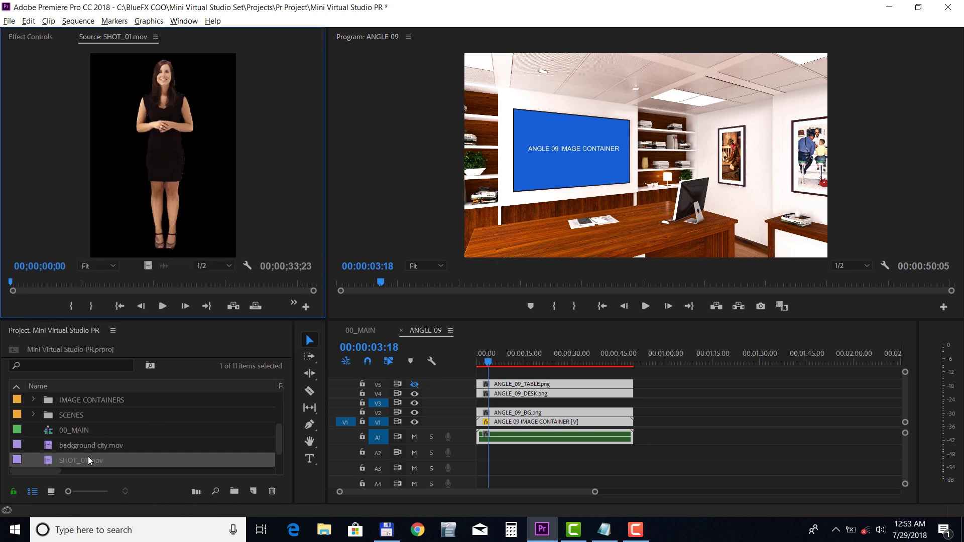
drag(89, 459, 468, 404)
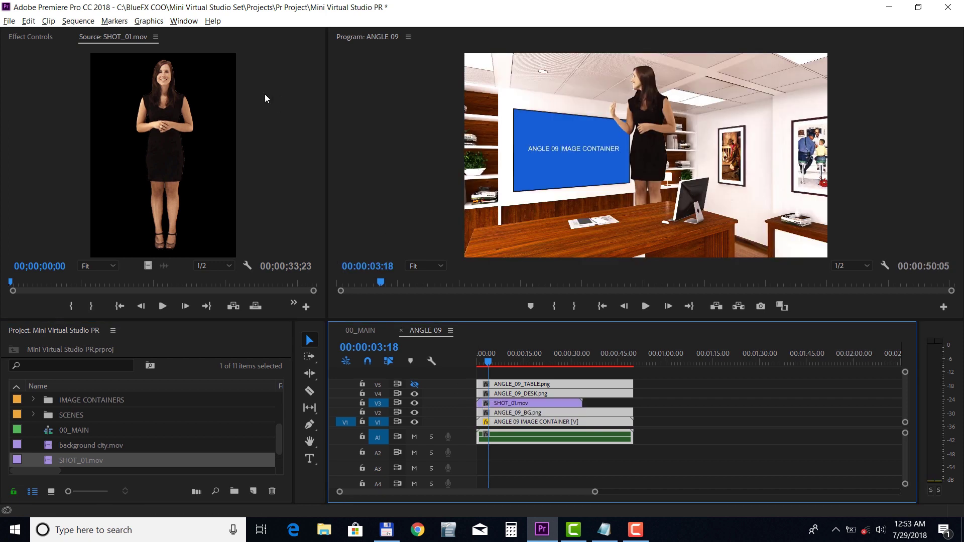
click(35, 37)
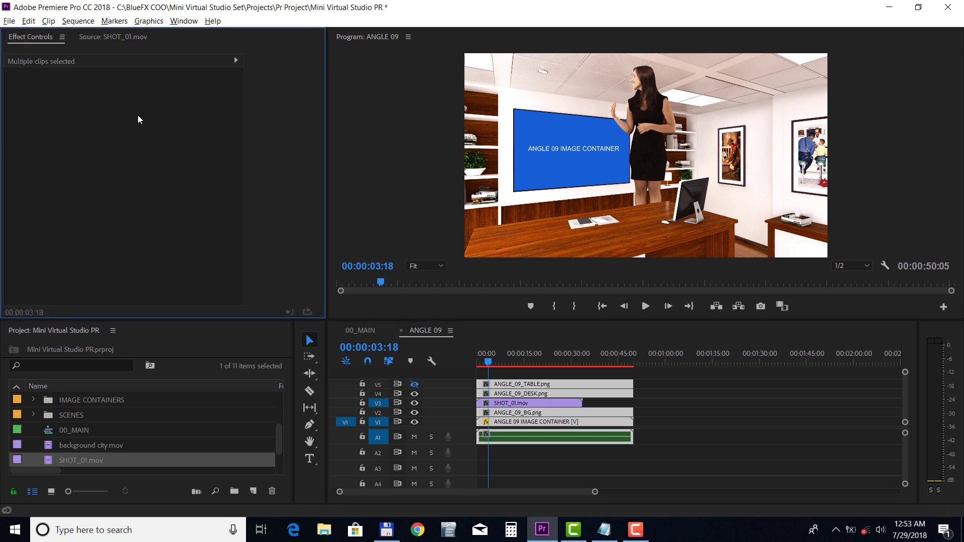
- Scale SHOT_01.mov to 84 and position it at 924, 765, playhead at 00:00:07:18
click(531, 402)
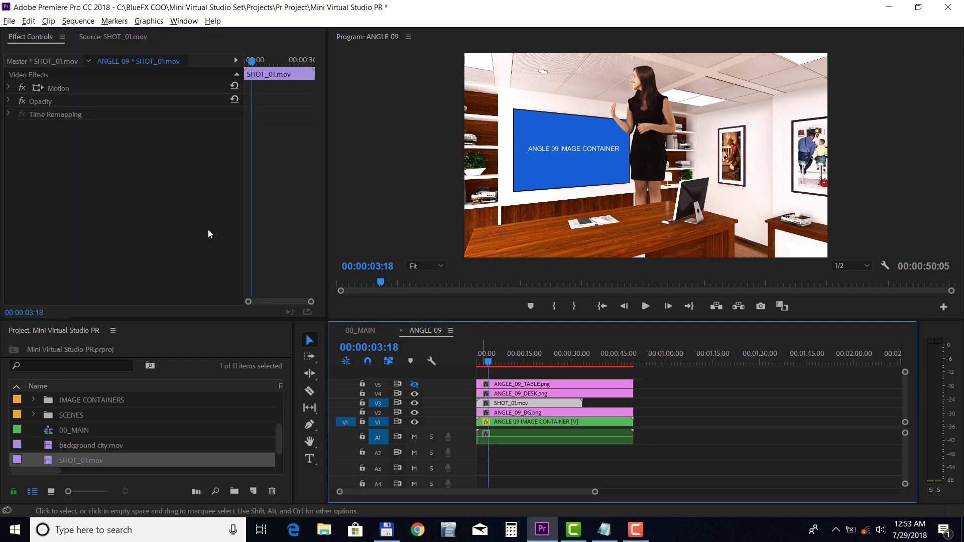
click(9, 87)
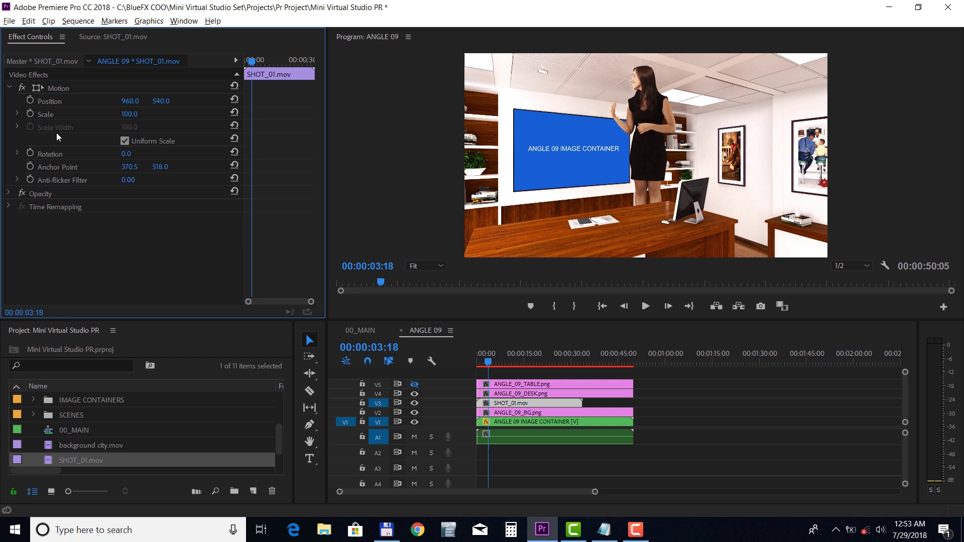
drag(132, 114, 192, 101)
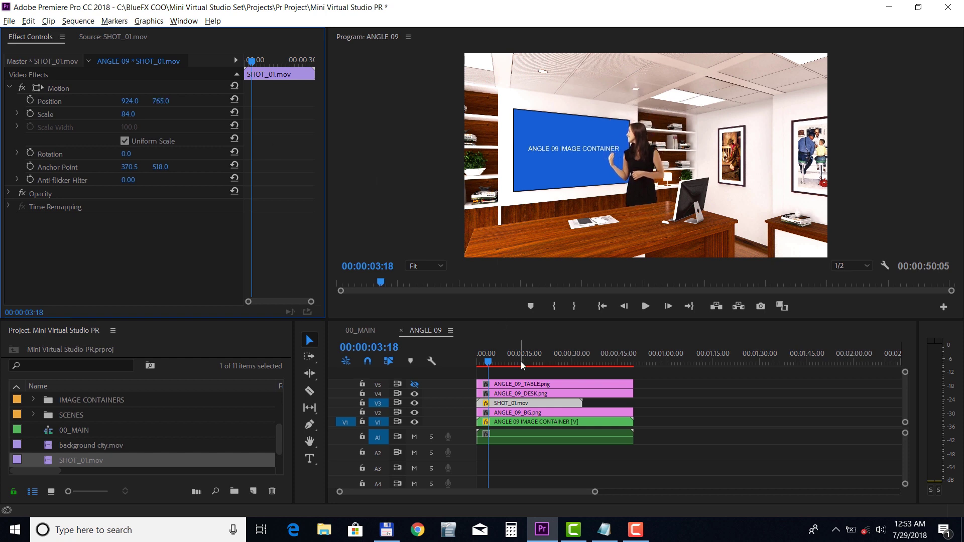
click(491, 370)
drag(492, 369, 505, 364)
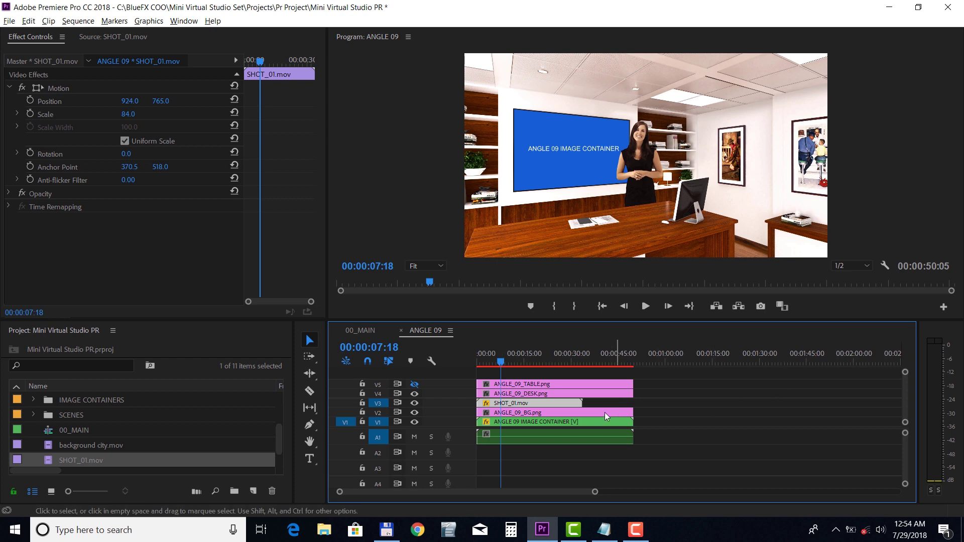
- Put background city.mov on V2 of the ANGLE 09 IMAGE CONTAINER sequence, then return to 00_MAIN
click(549, 425)
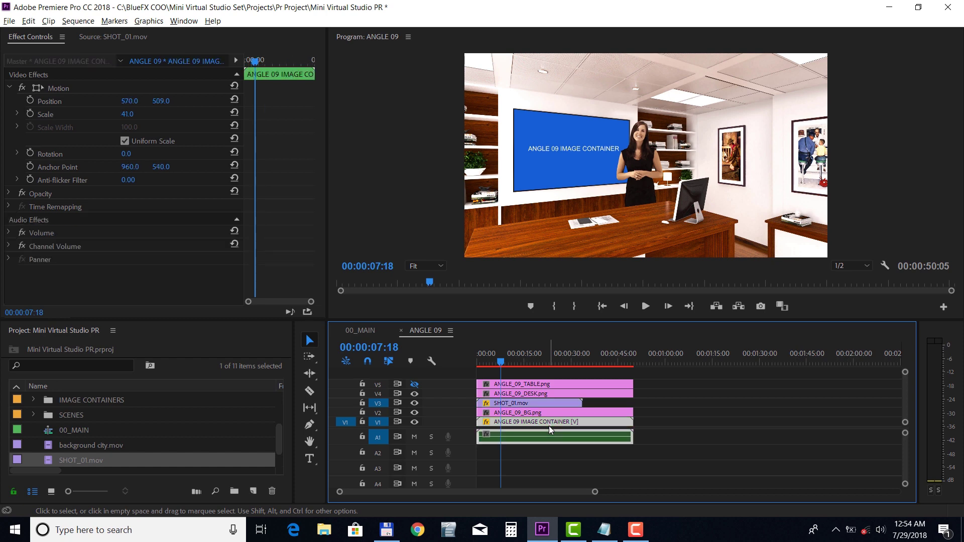
double_click(548, 421)
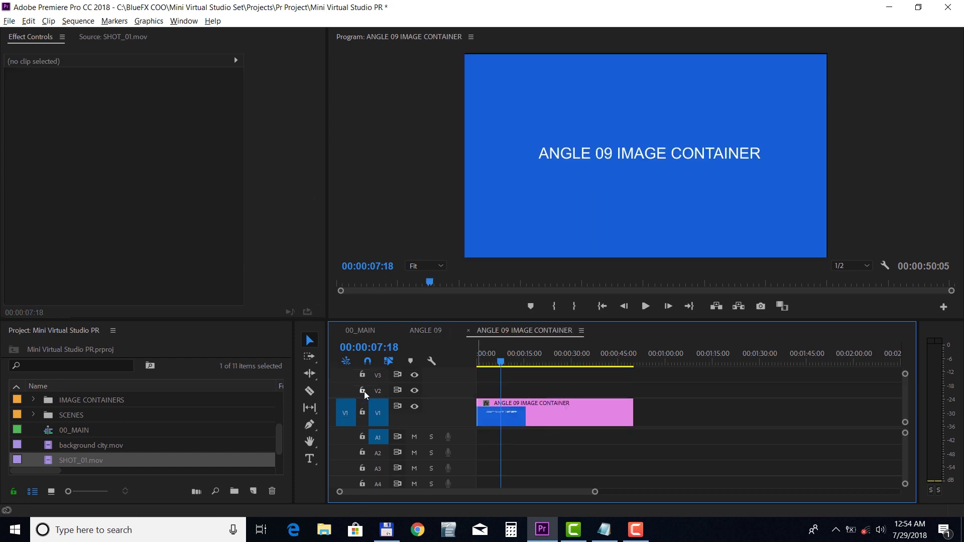
click(117, 446)
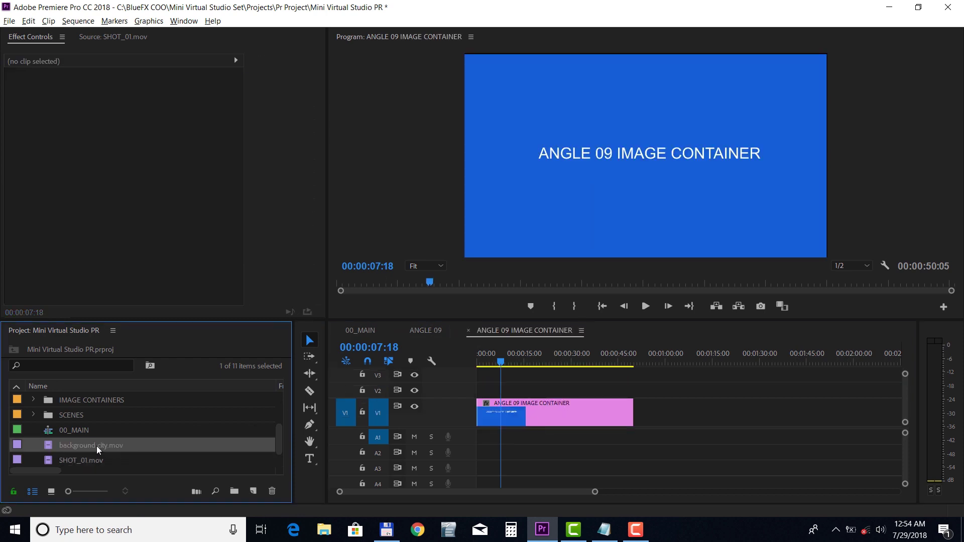
drag(107, 438, 461, 394)
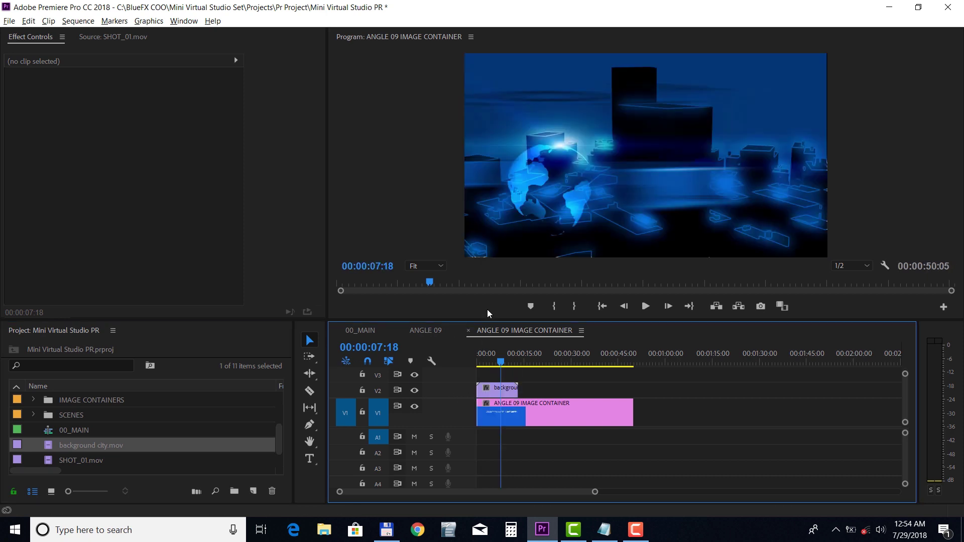
click(469, 330)
click(558, 422)
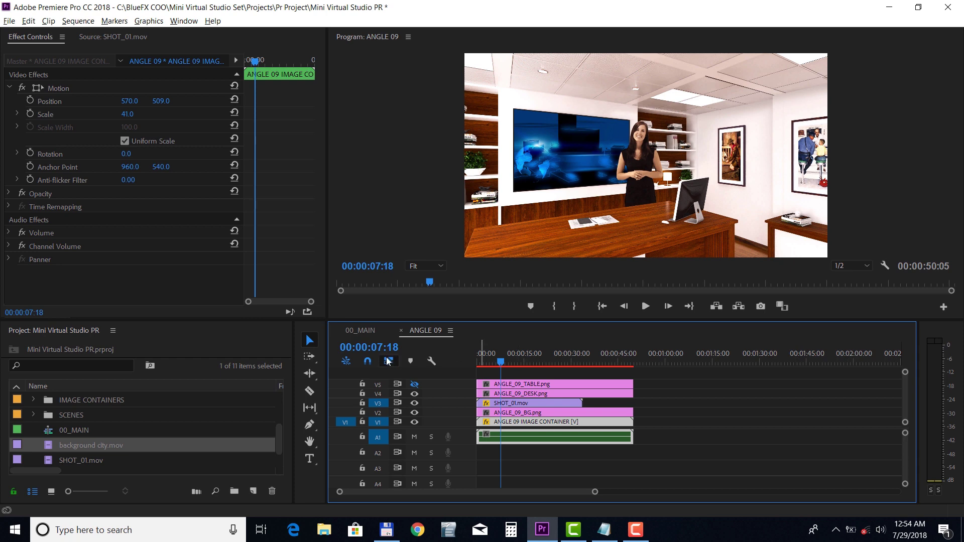
click(368, 331)
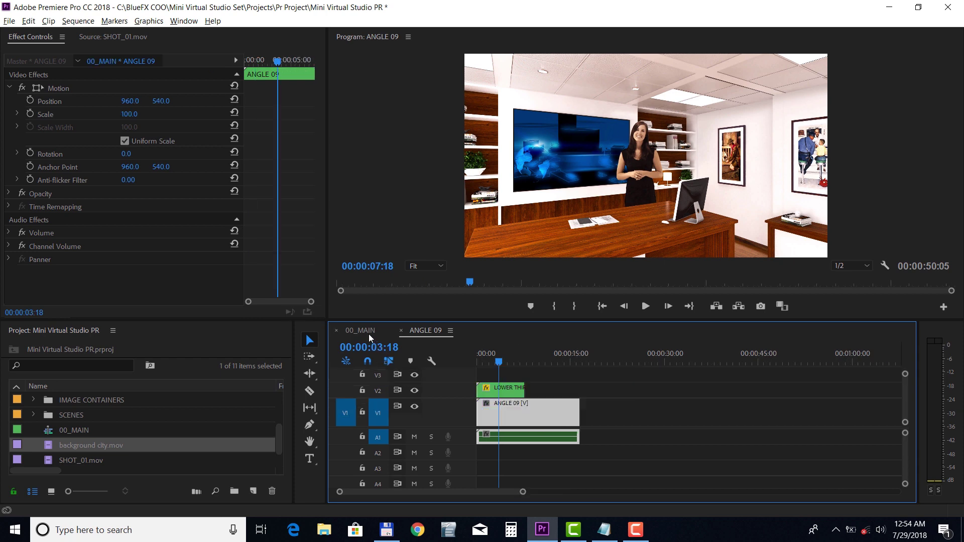
- Open the LOWER THIRD 01 nested sequence and its LWT1_TITLE title in the Legacy Titler
double_click(507, 391)
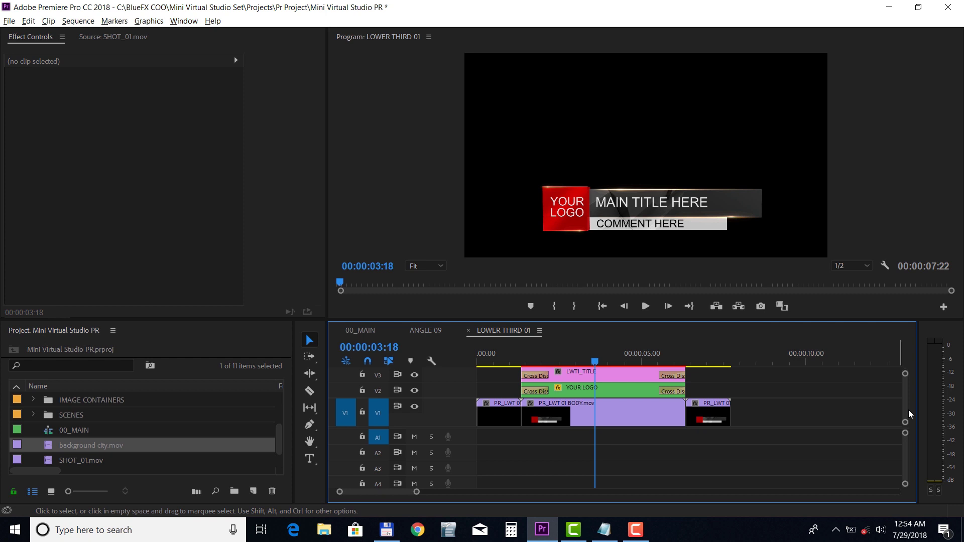
double_click(621, 376)
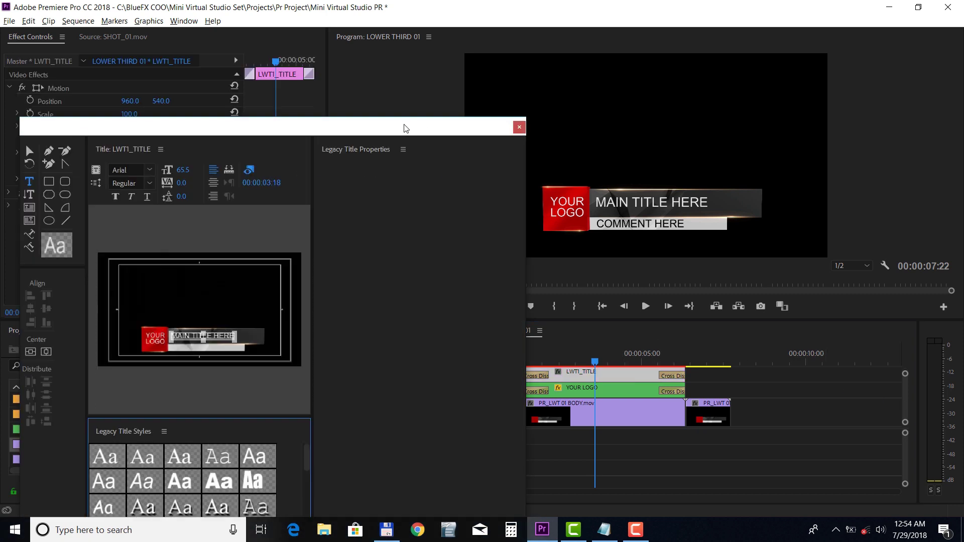
- Replace the MAIN TITLE HERE text with 'your text' and close the Legacy Titler
drag(386, 125, 556, 74)
click(350, 282)
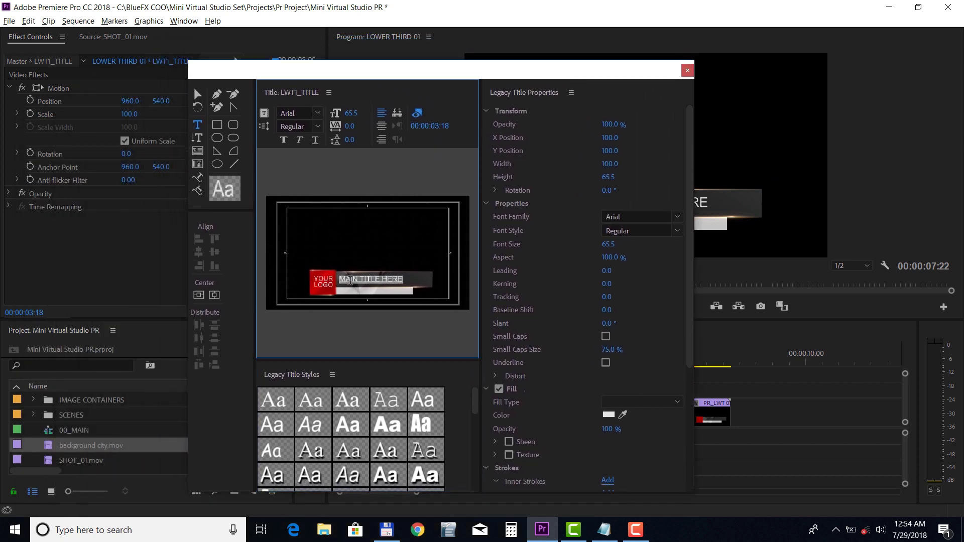
text(your tex)
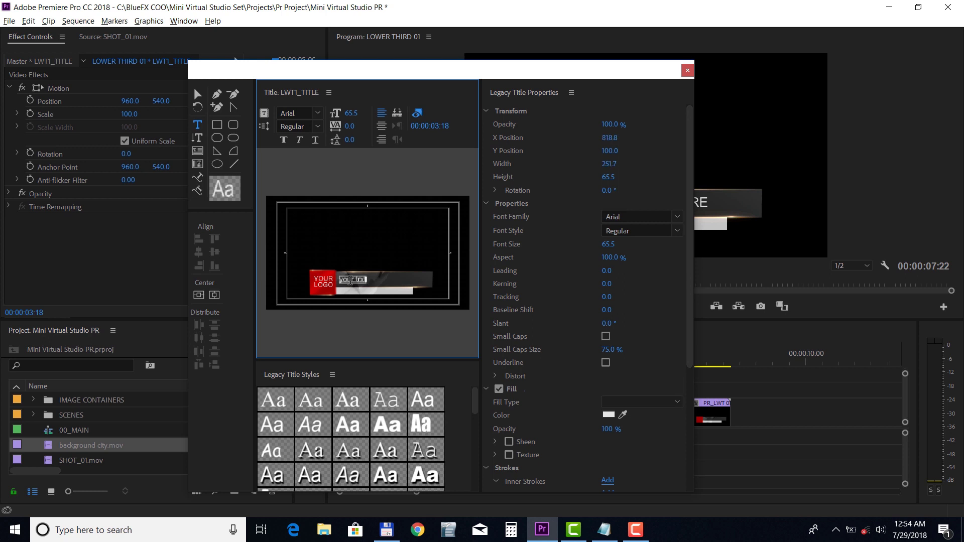
key(BackSpace)
key(BackSpace)
text(ext)
click(687, 70)
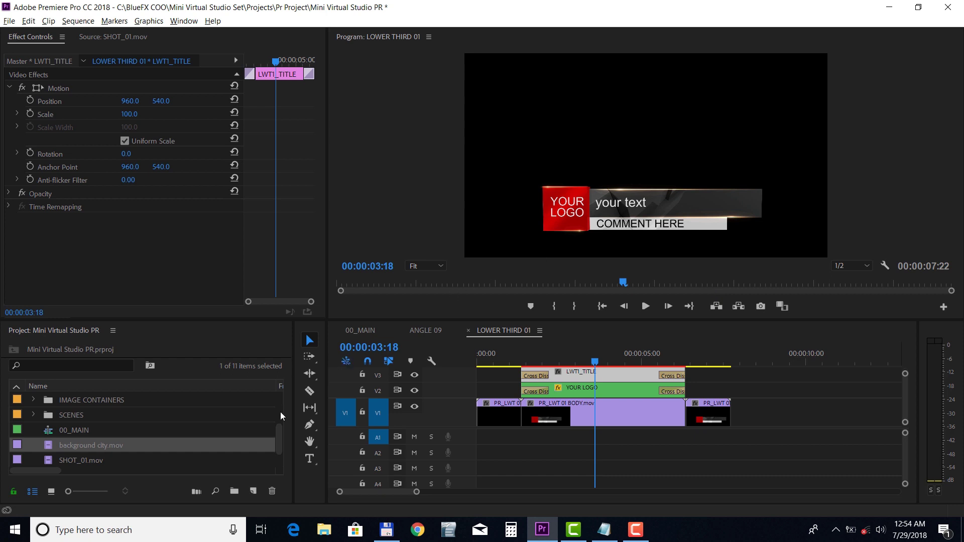
- Open the YOUR LOGO sequence and place new logo.png on V2 at its start
drag(280, 434, 281, 423)
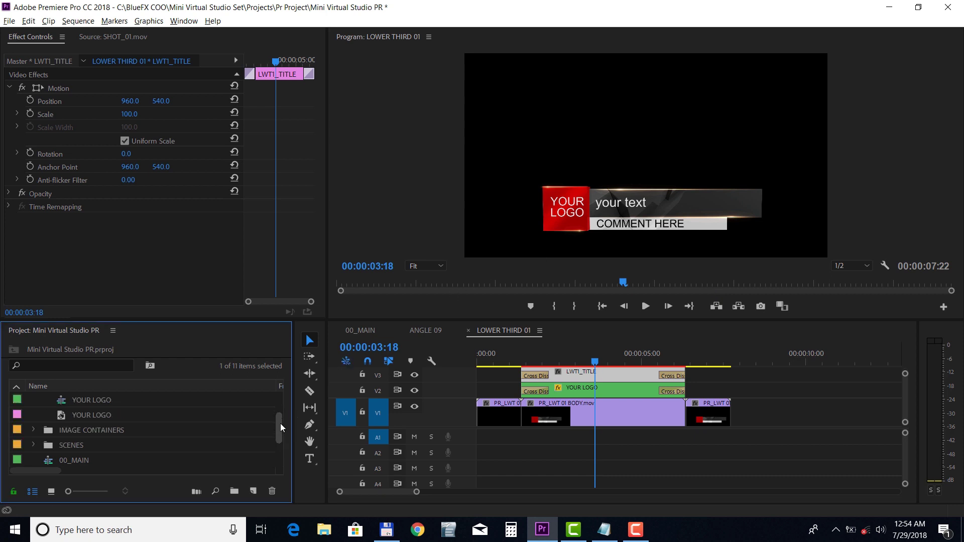
double_click(107, 399)
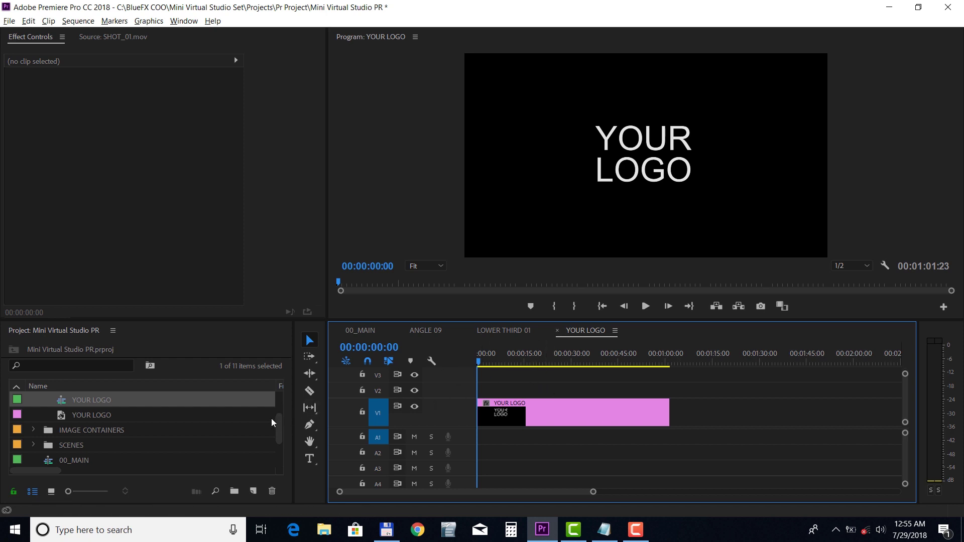
drag(278, 420, 279, 444)
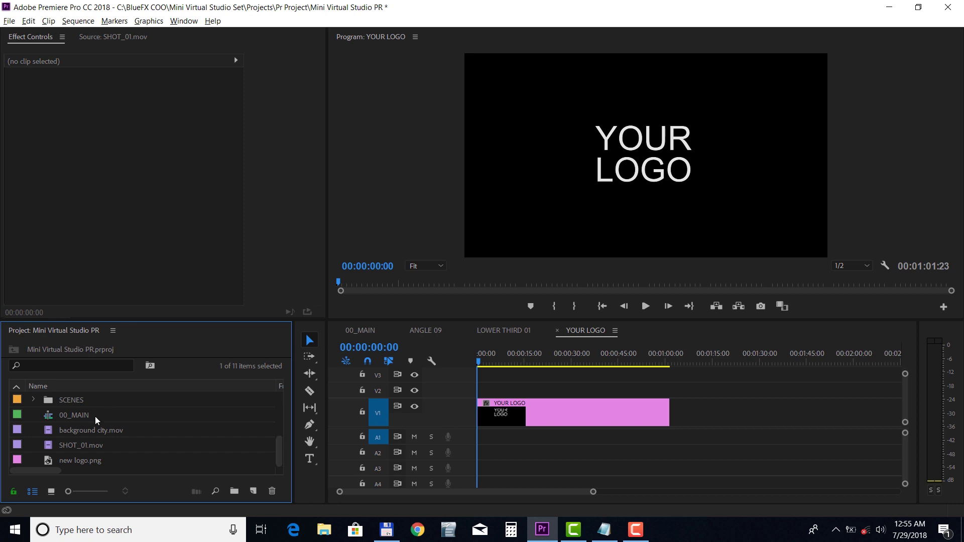
drag(87, 461, 490, 365)
click(484, 362)
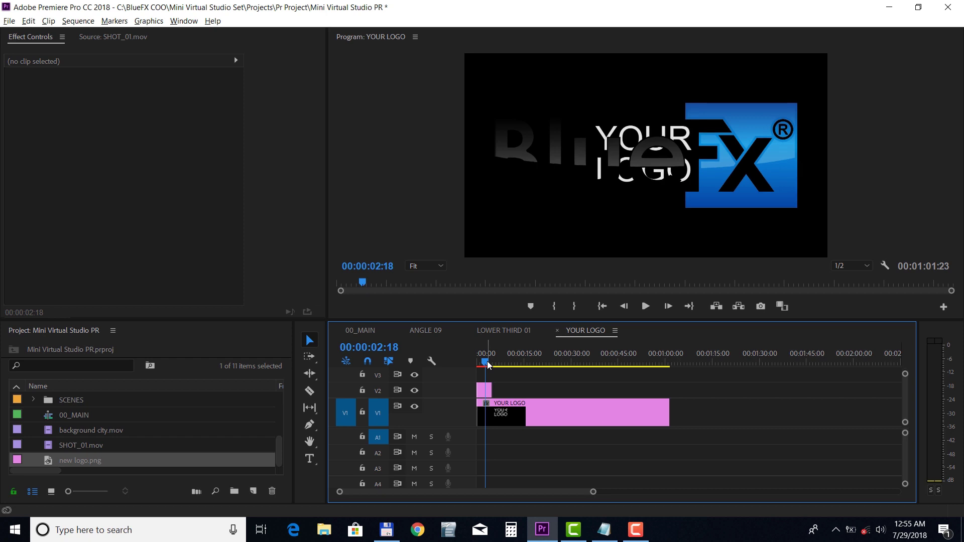
- Hide the YOUR LOGO placeholder text track and scale the new logo to 60
click(415, 406)
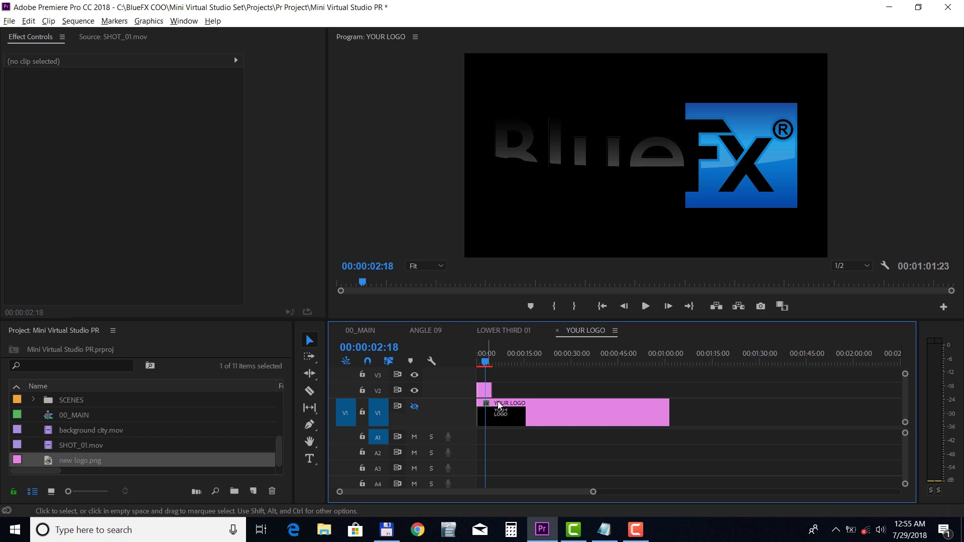
click(481, 394)
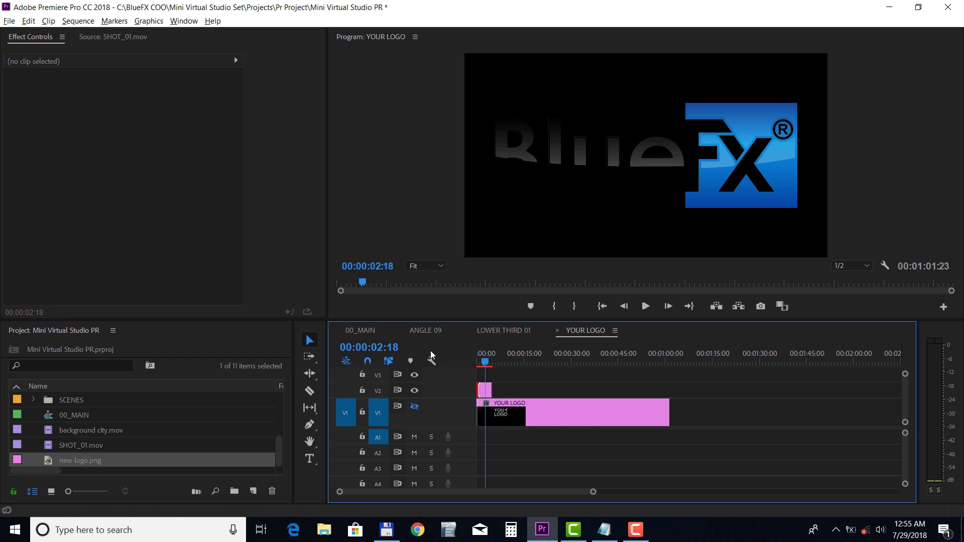
click(485, 393)
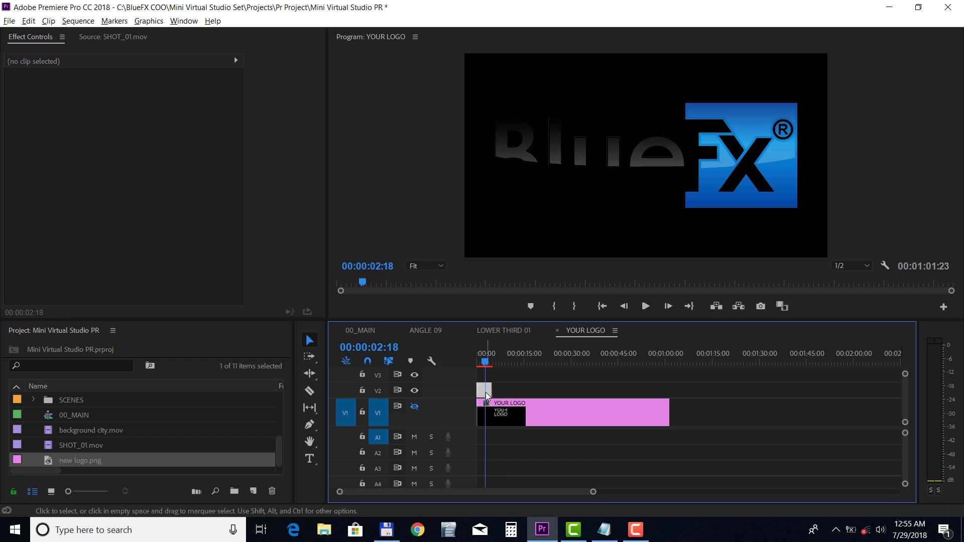
drag(128, 114, 41, 85)
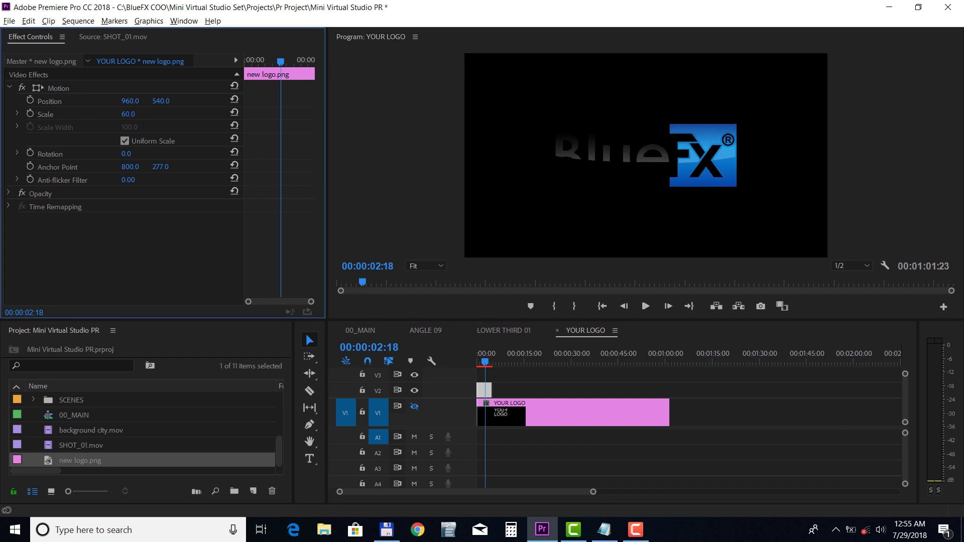
click(508, 334)
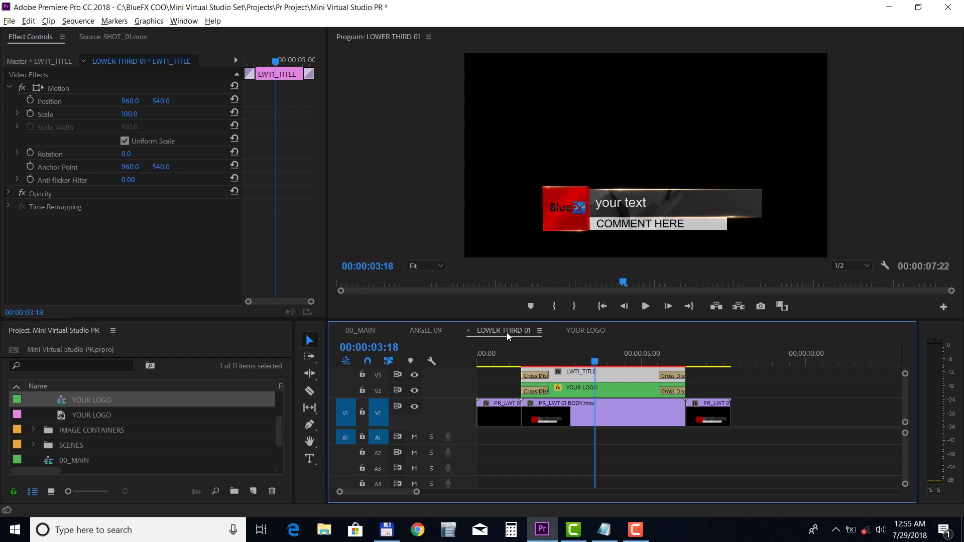
- Switch the Timeline to 00_MAIN to view the updated lower third
click(365, 331)
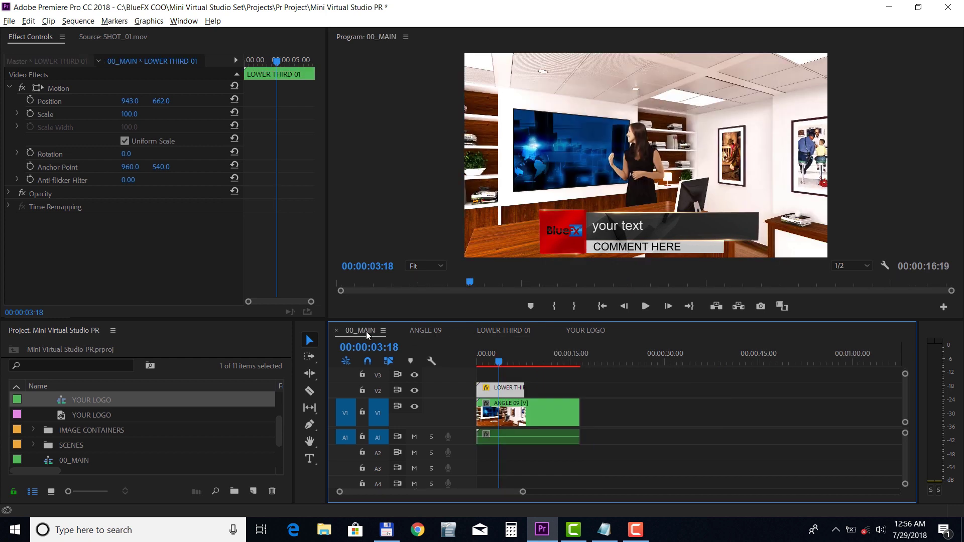
- Export 00_MAIN via File > Export > Media as QuickTime with the Match Source (Rewrap) preset, 1920x1080 at 30 fps
click(9, 21)
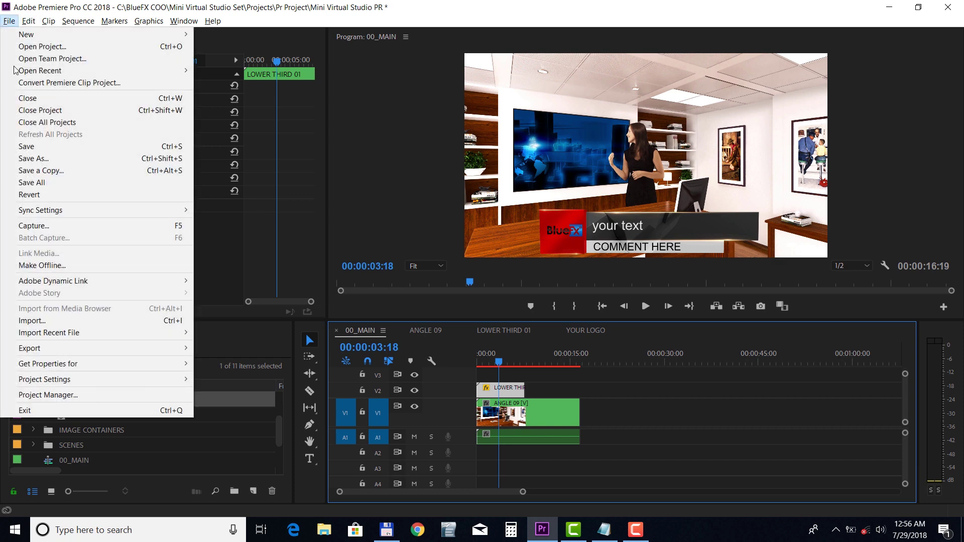
mouse_move(78, 346)
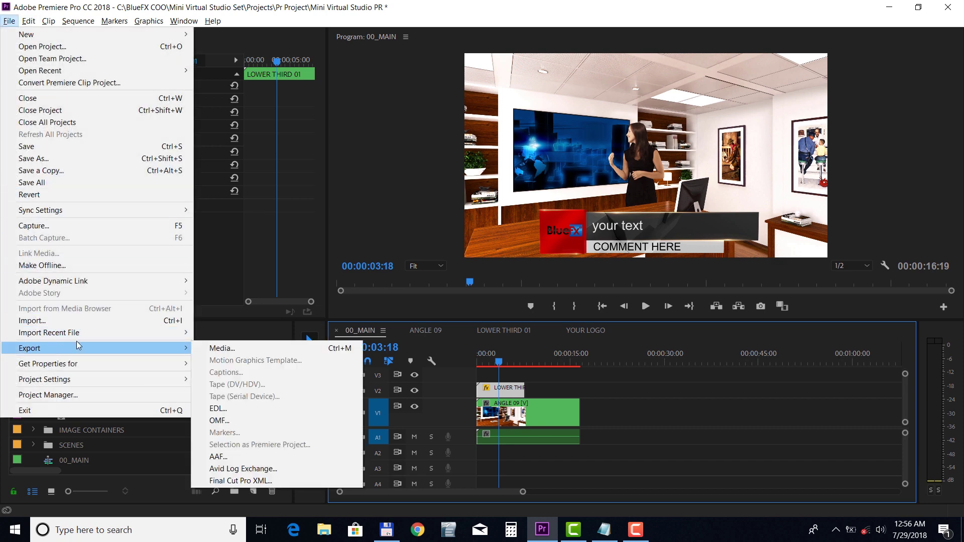
click(207, 349)
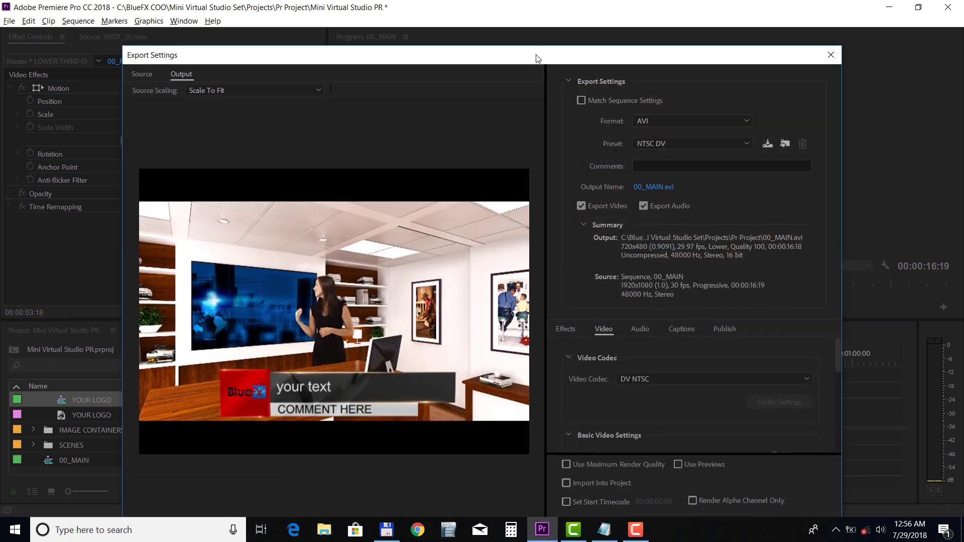
drag(536, 58, 537, 38)
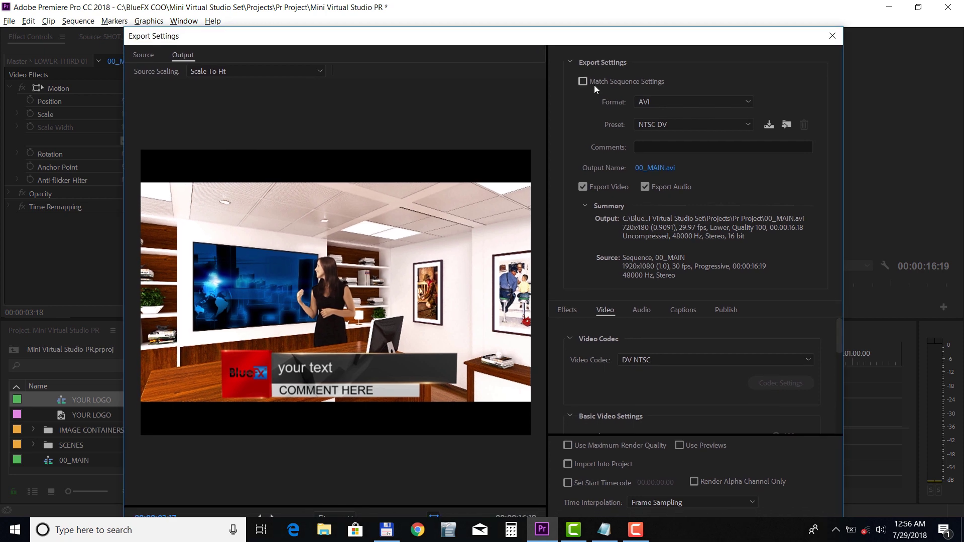
click(652, 101)
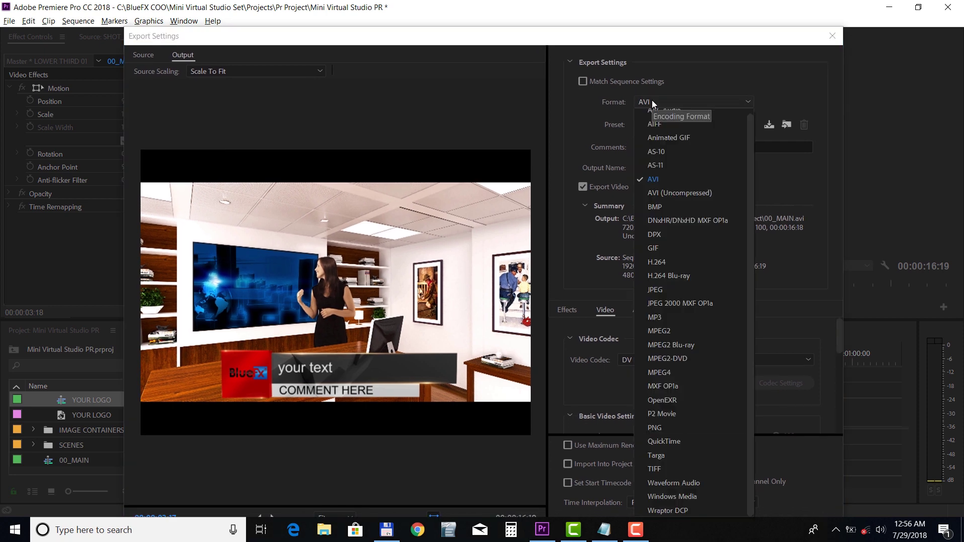
click(659, 440)
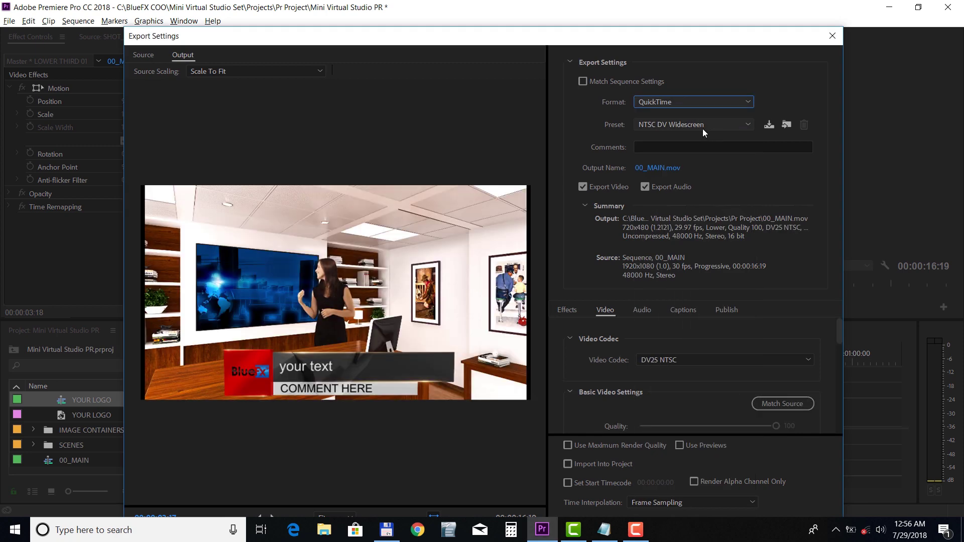
click(703, 128)
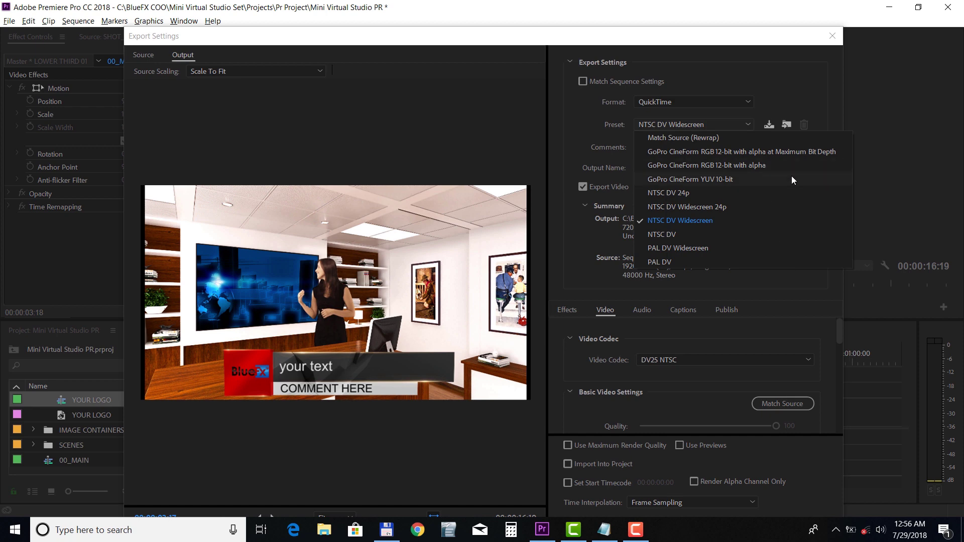
click(739, 142)
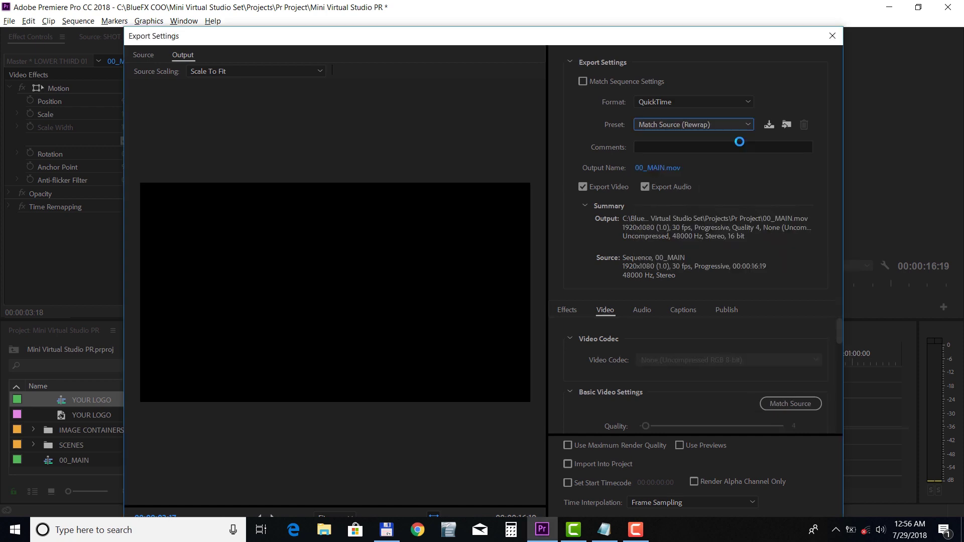